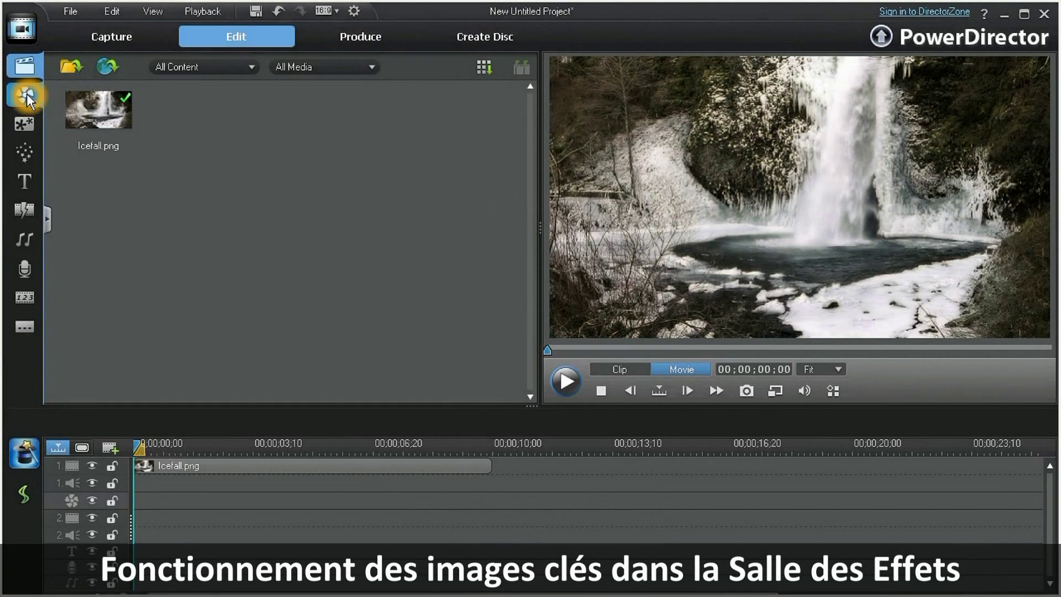
Apply the Focus effect to the effect track under Icefall.png and open its settings.
{"action": "left_click", "coordinate": [24, 95]}
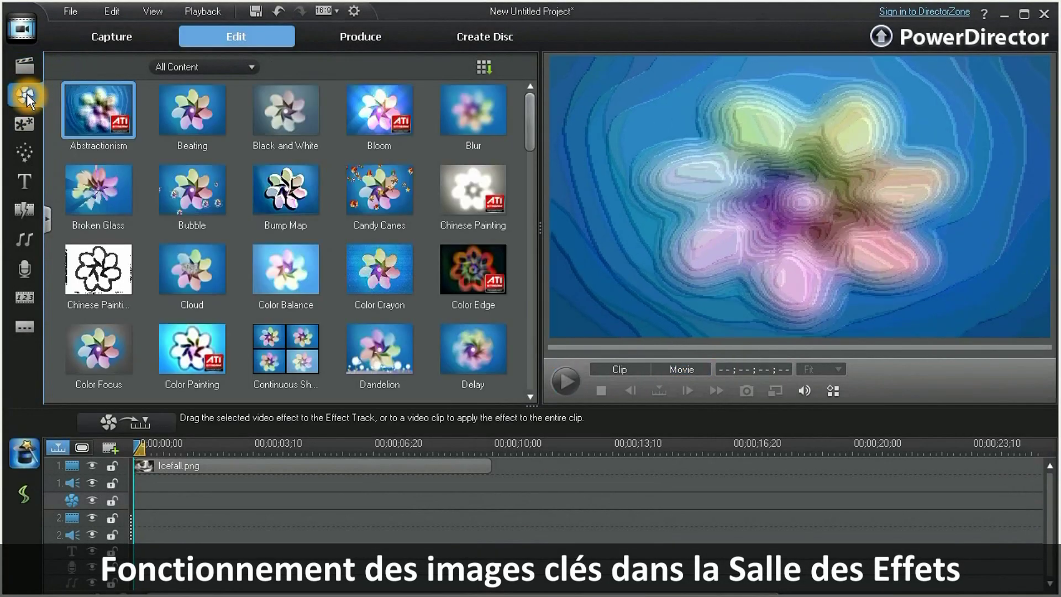
{"action": "left_click_drag", "start_coordinate": [531, 131], "coordinate": [527, 210]}
{"action": "left_click", "coordinate": [473, 182]}
{"action": "left_click", "coordinate": [286, 169]}
{"action": "left_click_drag", "start_coordinate": [286, 169], "coordinate": [139, 501]}
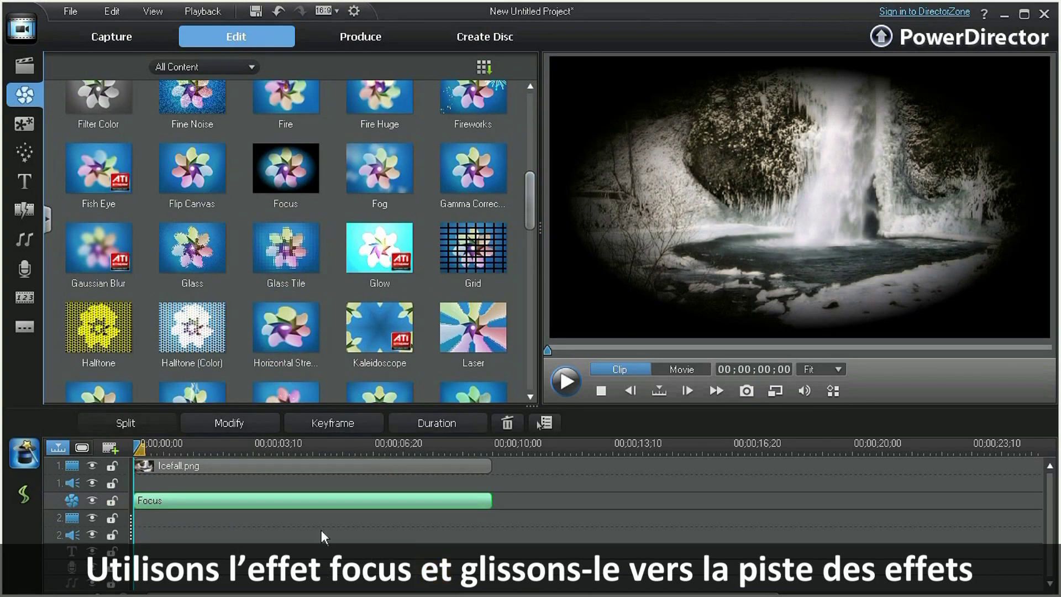
{"action": "left_click", "coordinate": [237, 422]}
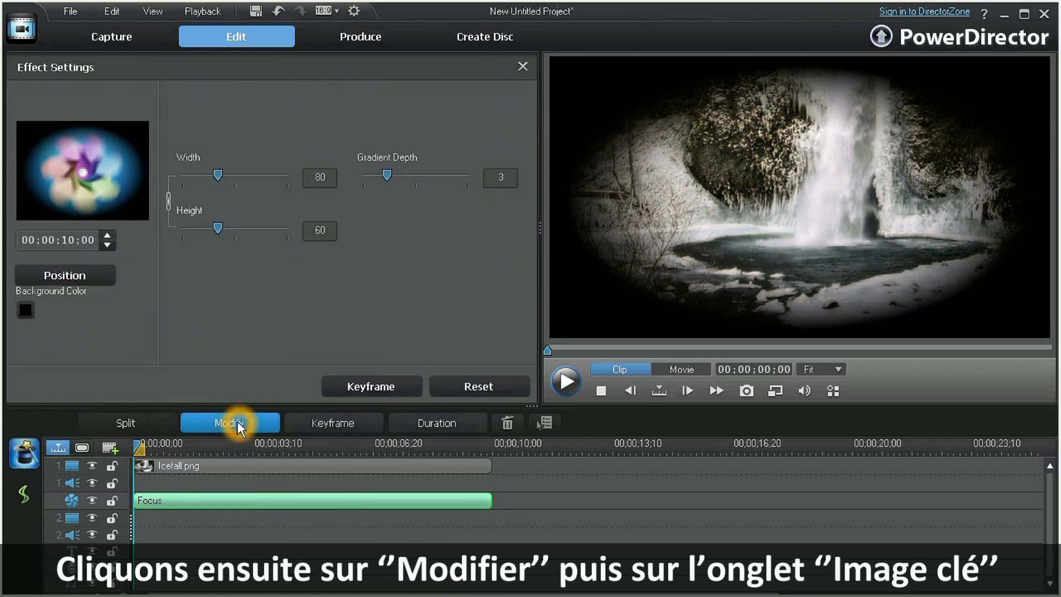
Open Keyframe Settings for the Focus effect's Width, Height, Gradient Depth, colour and position.
{"action": "left_click", "coordinate": [374, 387]}
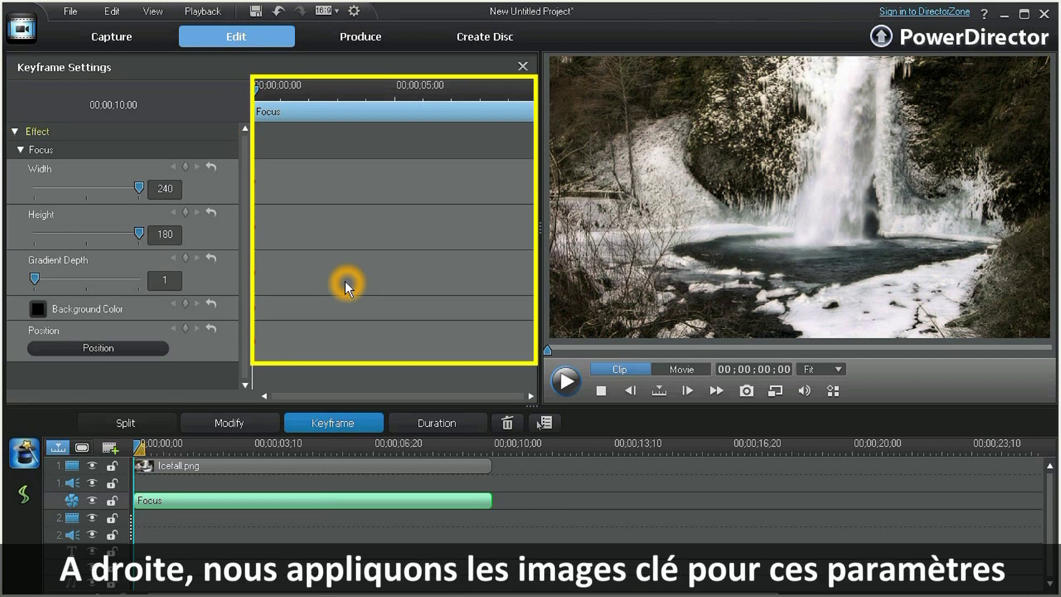
Set the Focus Background Color to white and advance a few seconds into the effect.
{"action": "left_click", "coordinate": [40, 308]}
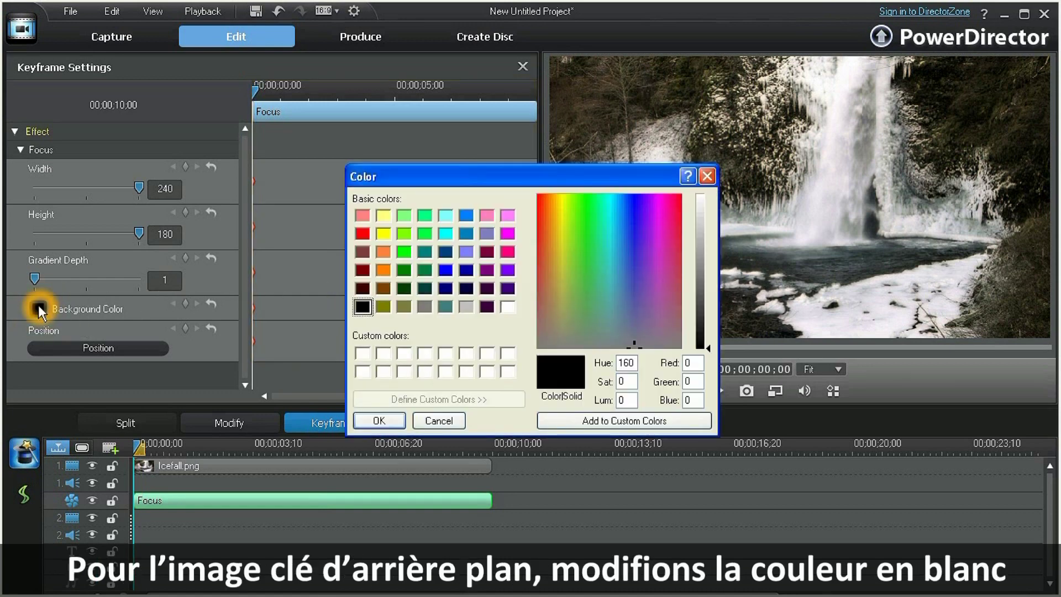
{"action": "left_click", "coordinate": [501, 310]}
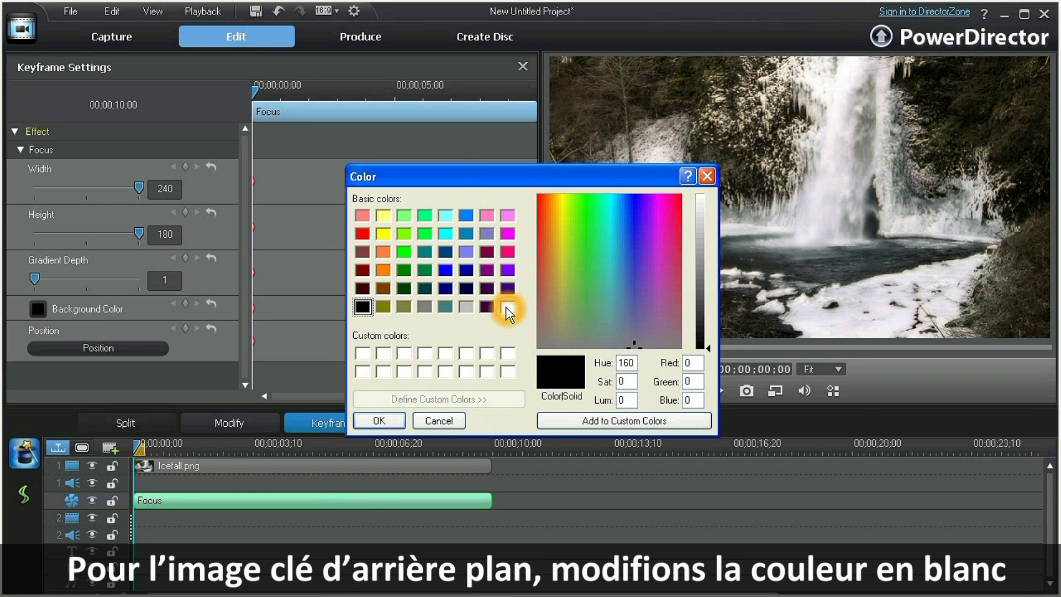
{"action": "left_click", "coordinate": [379, 421]}
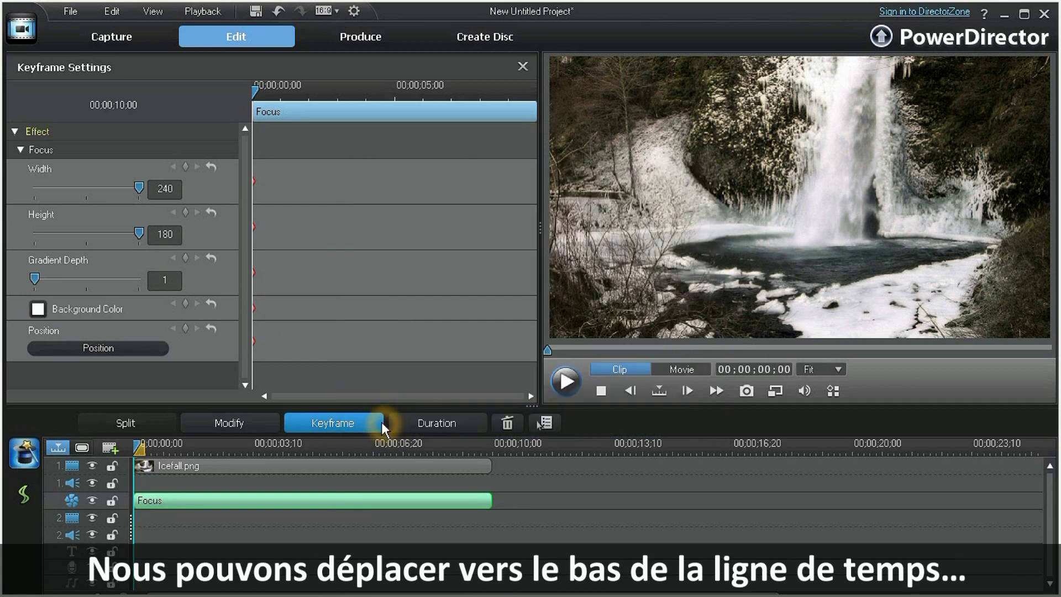
{"action": "left_click_drag", "start_coordinate": [259, 94], "coordinate": [340, 97]}
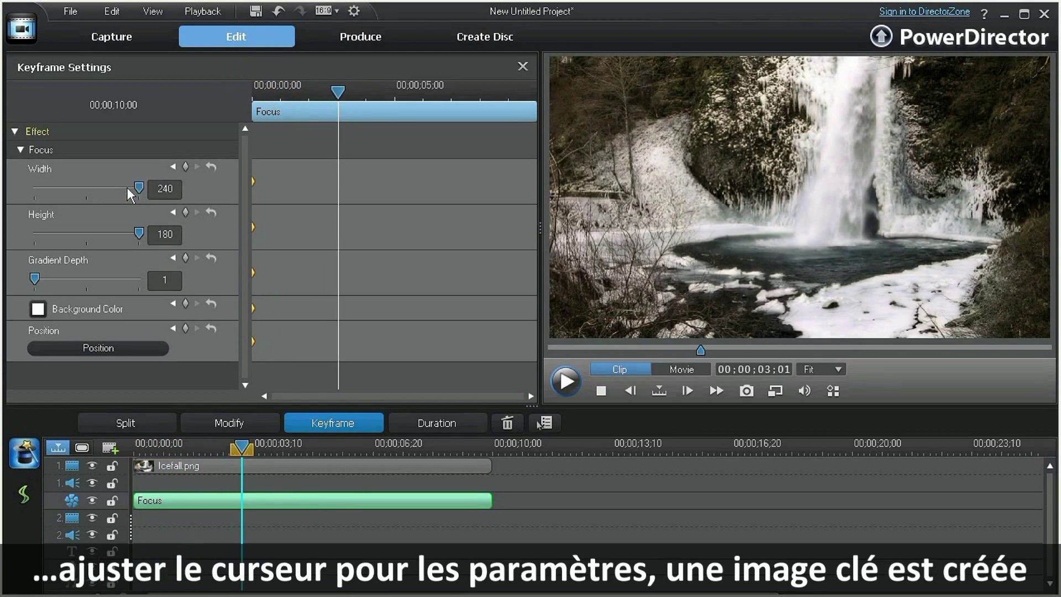
Keyframe Focus Width 60, Height 45 and Gradient Depth 9 at about 3 seconds.
{"action": "left_click_drag", "start_coordinate": [139, 187], "coordinate": [68, 183]}
{"action": "left_click_drag", "start_coordinate": [69, 184], "coordinate": [61, 185]}
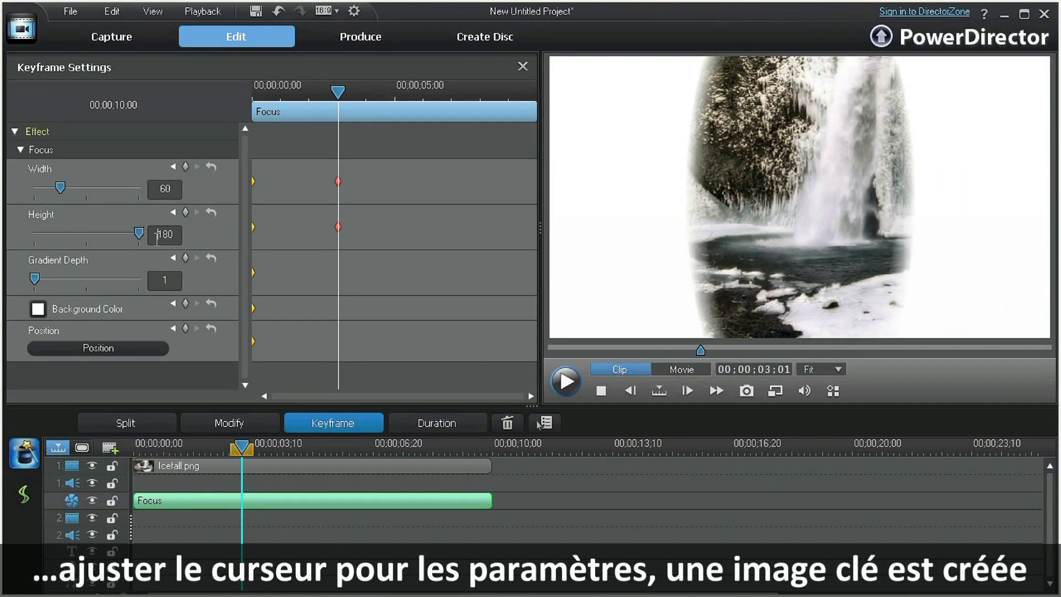
{"action": "left_click", "coordinate": [141, 235]}
{"action": "left_click_drag", "start_coordinate": [140, 234], "coordinate": [63, 235]}
{"action": "left_click_drag", "start_coordinate": [34, 279], "coordinate": [124, 286]}
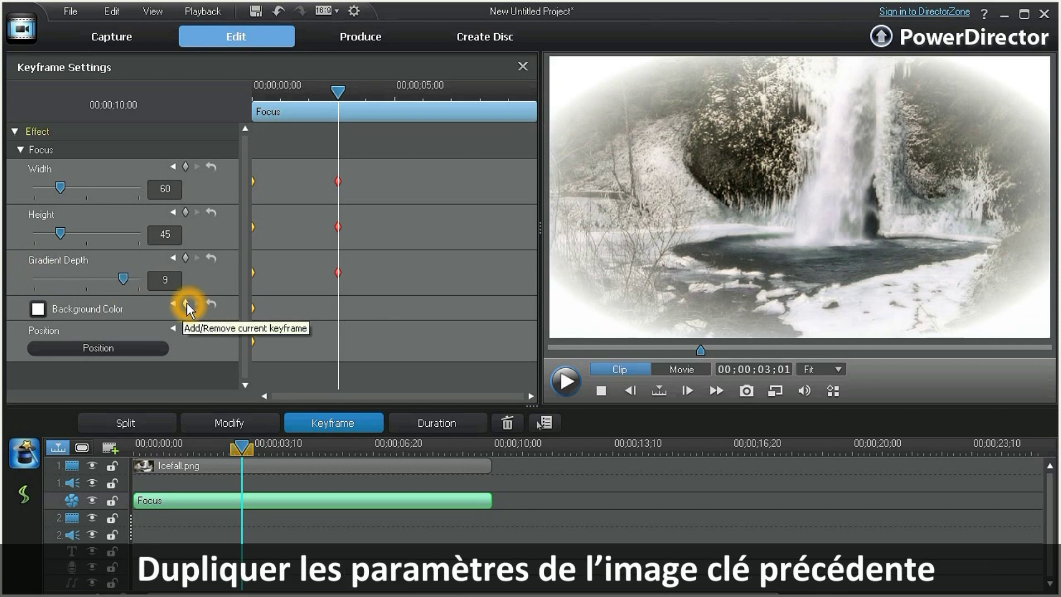
Add Background Color and Position keyframes at the same 3-second point.
{"action": "left_click", "coordinate": [187, 304]}
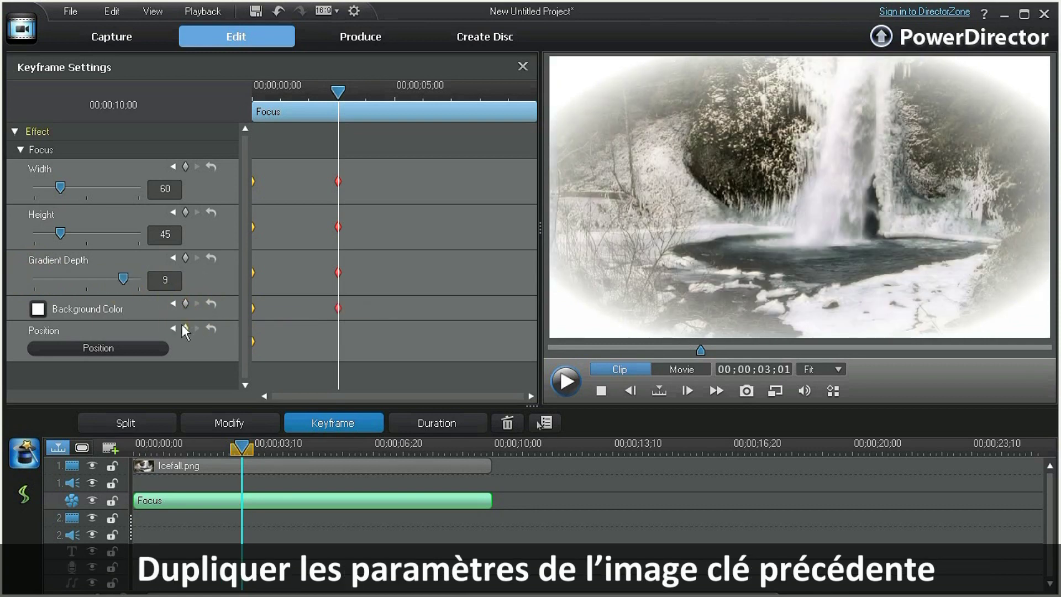
{"action": "left_click", "coordinate": [187, 329]}
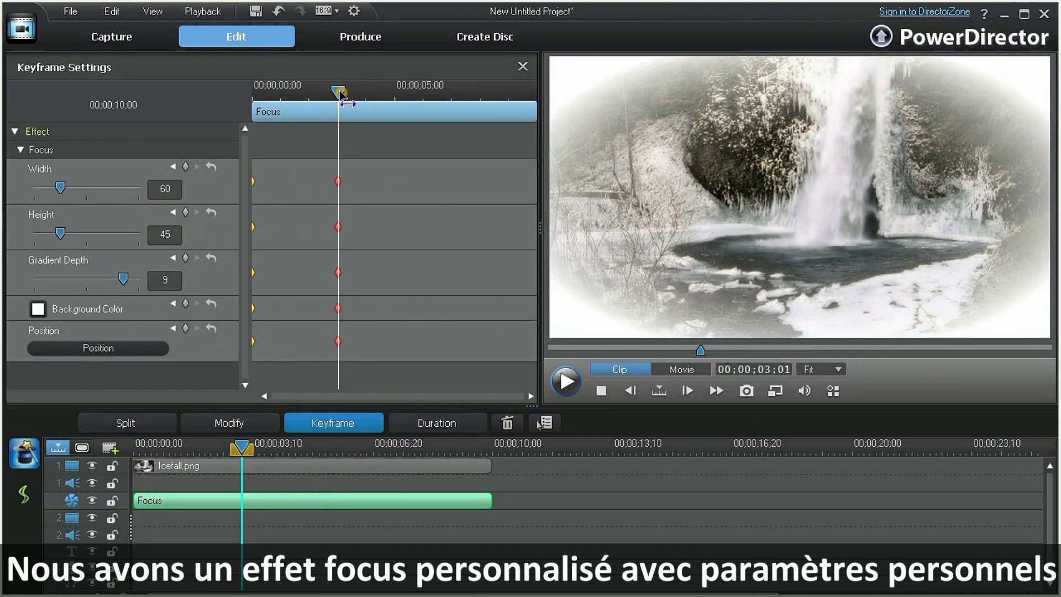
{"action": "left_click_drag", "start_coordinate": [340, 93], "coordinate": [423, 102]}
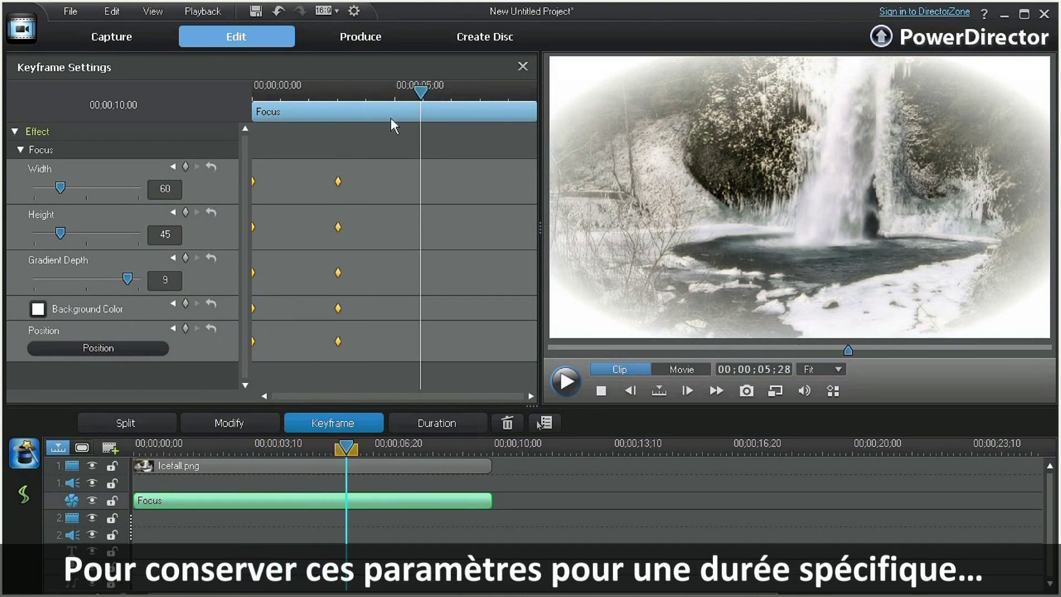
Add Width, Height, Gradient Depth and Position keyframes near 05;28 keeping the same values.
{"action": "left_click", "coordinate": [186, 167]}
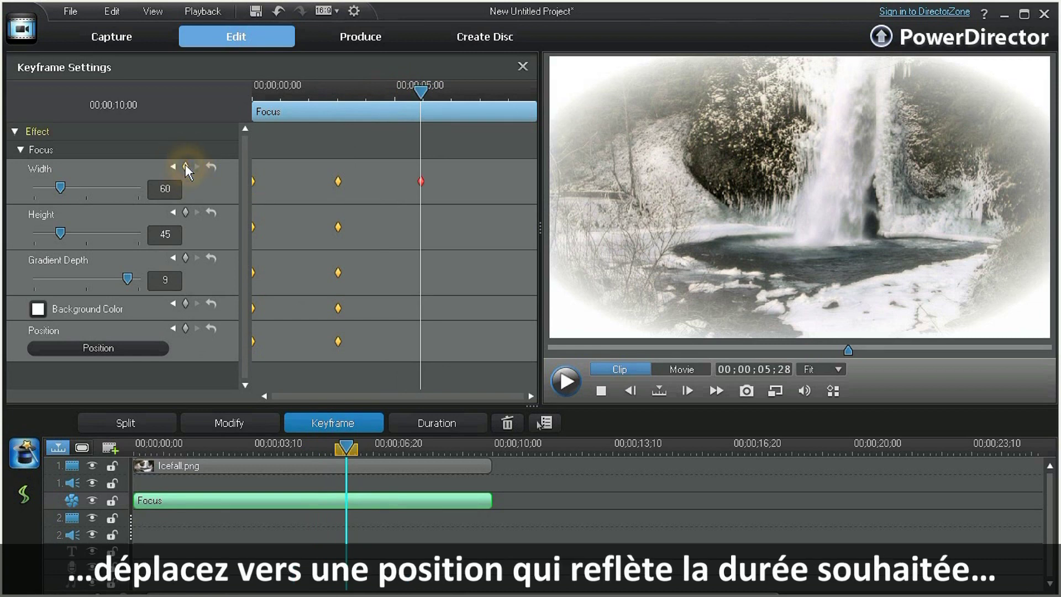
{"action": "left_click", "coordinate": [186, 213]}
{"action": "left_click", "coordinate": [185, 258]}
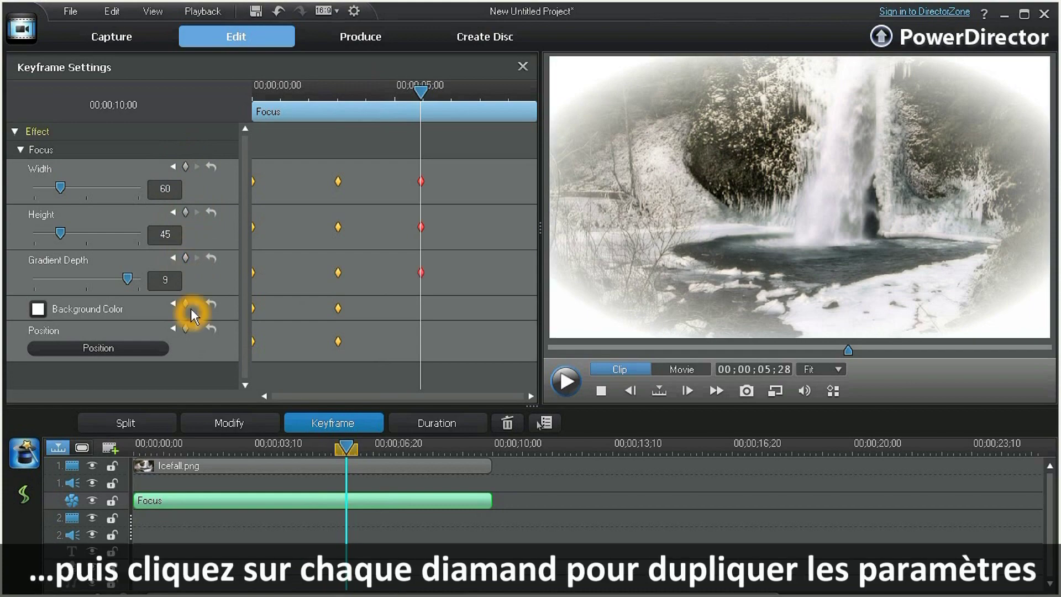
{"action": "left_click", "coordinate": [187, 328]}
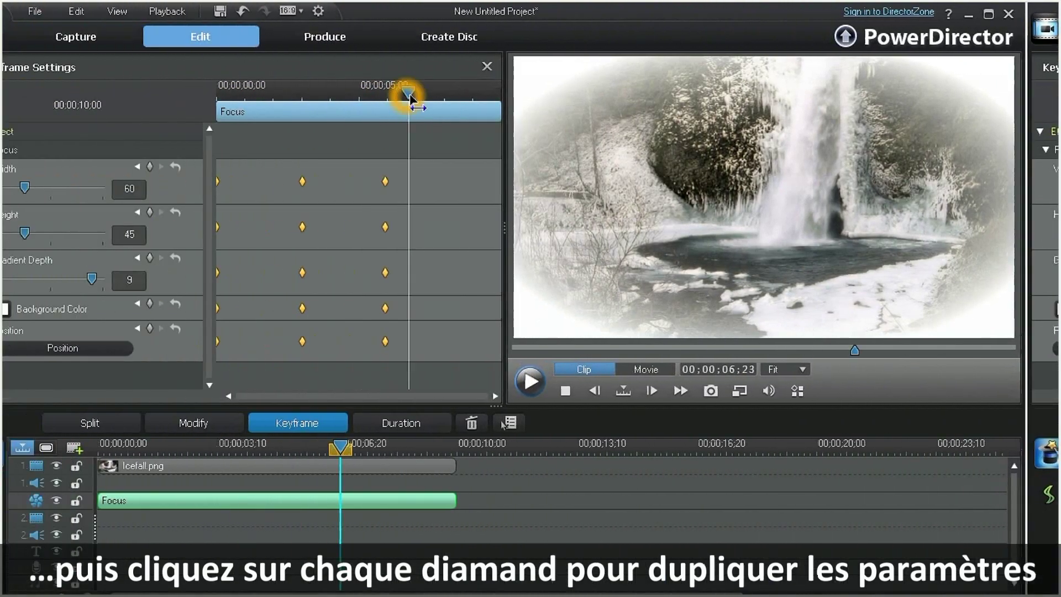
{"action": "left_click_drag", "start_coordinate": [421, 91], "coordinate": [461, 101]}
Nudge the Focus centre point in the Position dialog and play back the animated effect.
{"action": "left_click", "coordinate": [98, 347]}
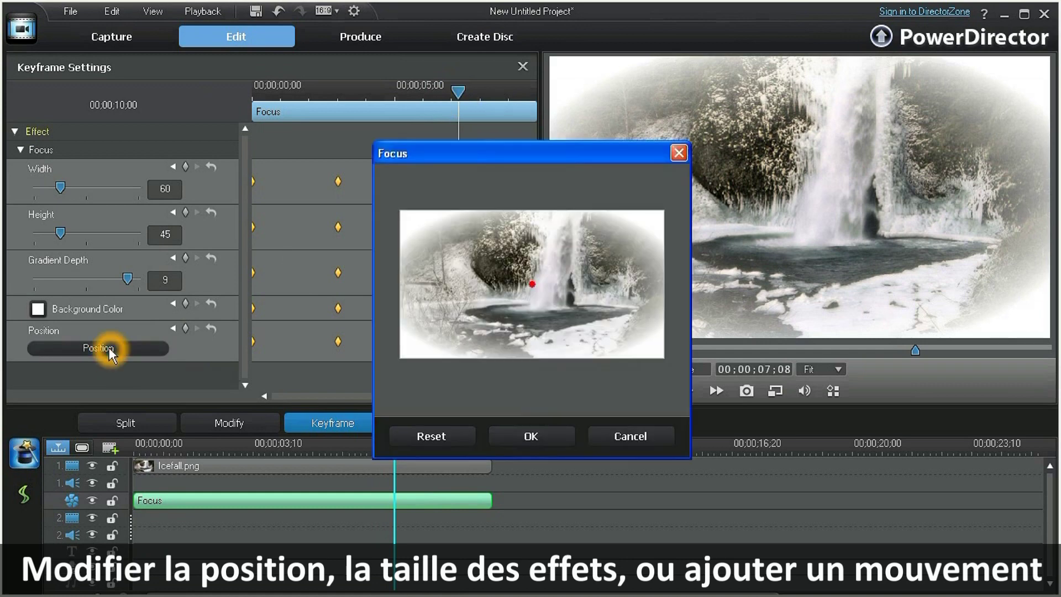
{"action": "left_click_drag", "start_coordinate": [536, 290], "coordinate": [554, 299]}
{"action": "left_click", "coordinate": [530, 439]}
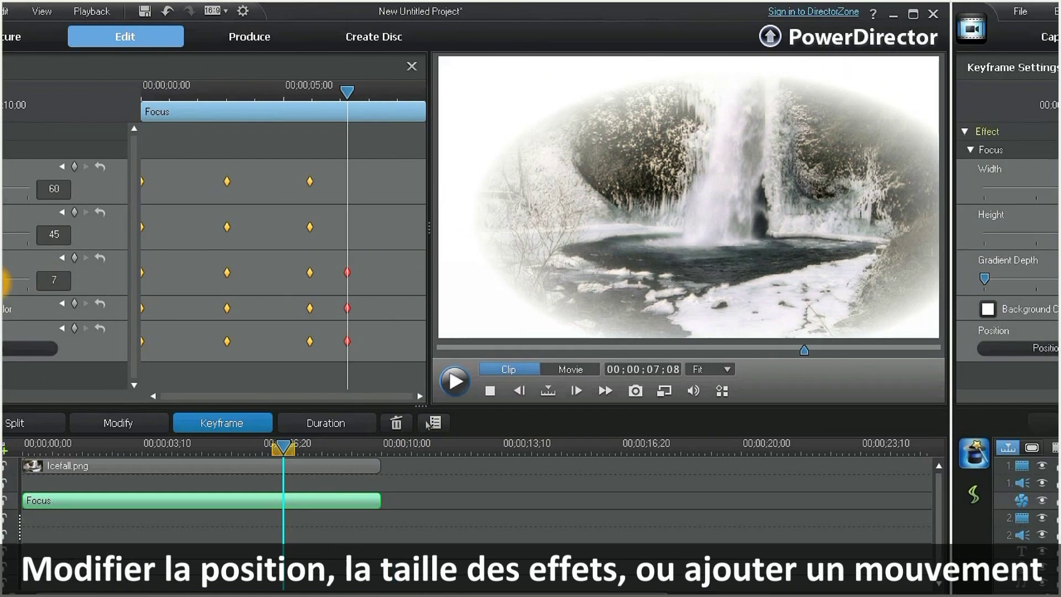
{"action": "left_click", "coordinate": [570, 381]}
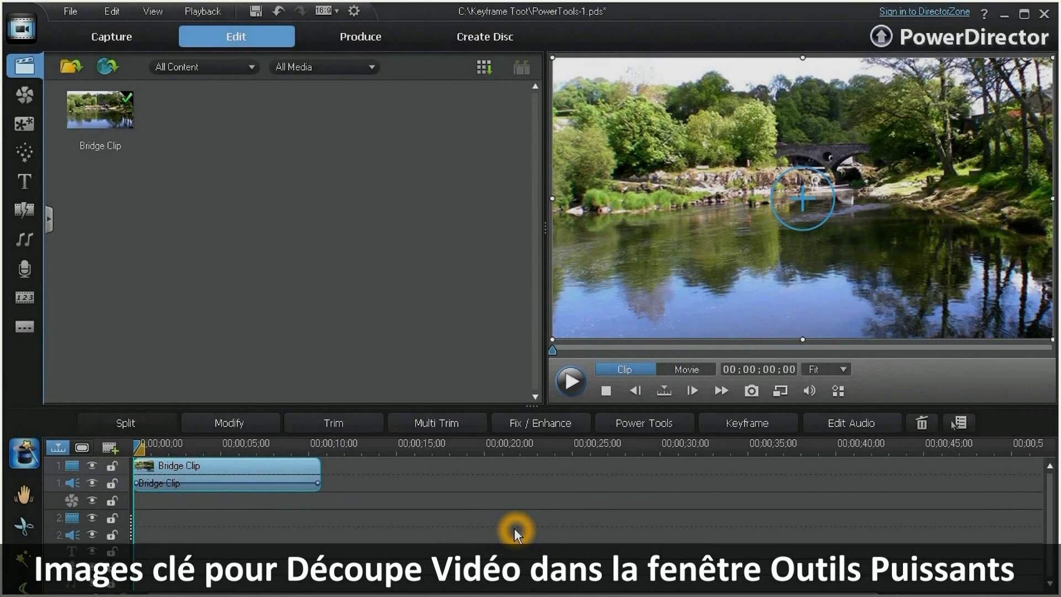
Enable Video Crop for Bridge Clip in Power Tools and open the Cropping Video window.
{"action": "left_click", "coordinate": [630, 428]}
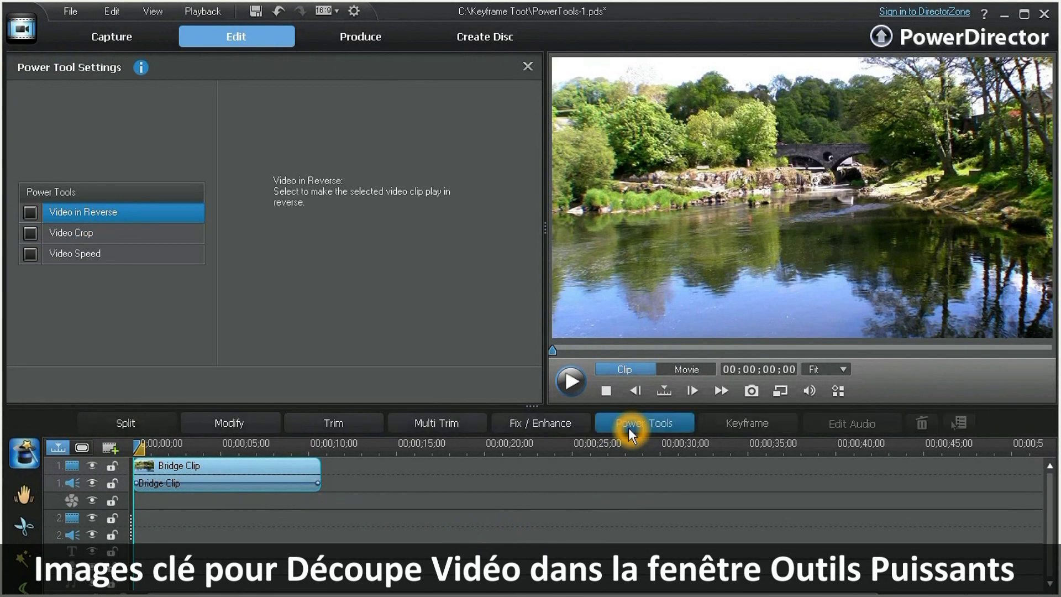
{"action": "left_click", "coordinate": [32, 229]}
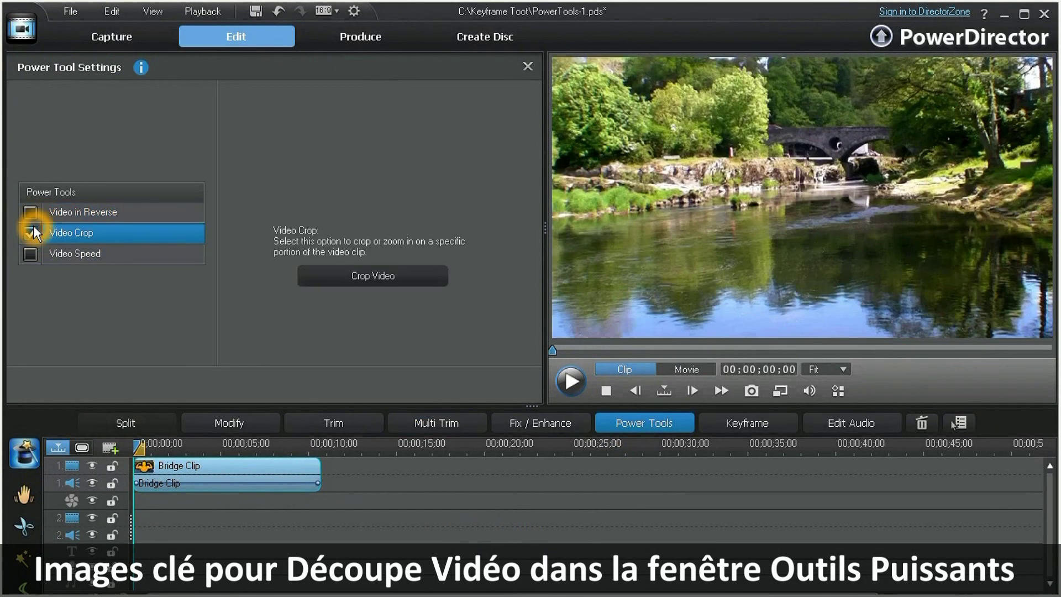
{"action": "left_click", "coordinate": [376, 270]}
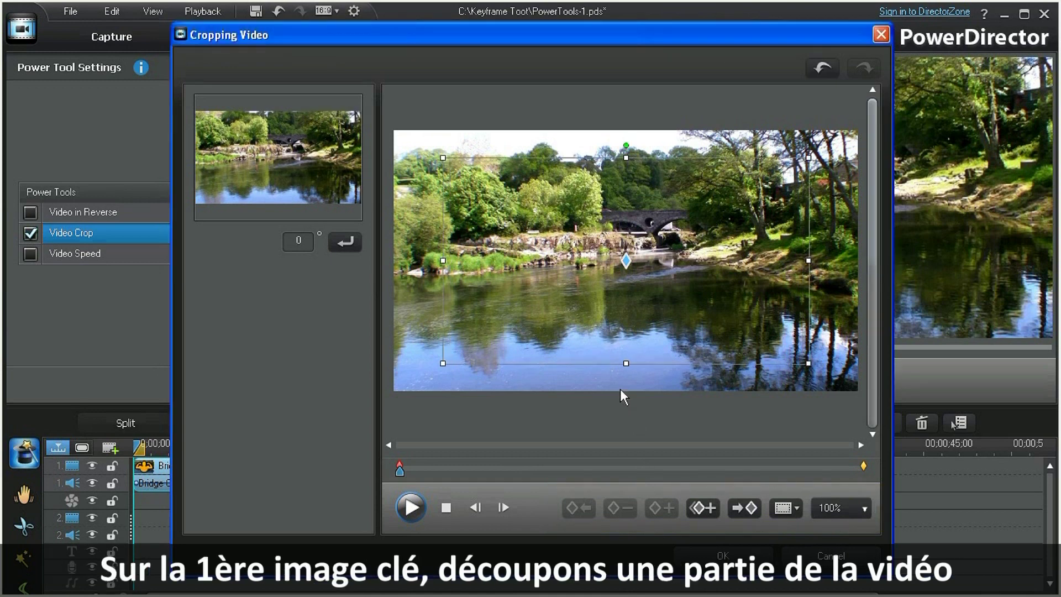
Shrink the crop box toward the upper left, then enlarge it at the last keyframe.
{"action": "left_click_drag", "start_coordinate": [627, 362], "coordinate": [632, 339]}
{"action": "left_click_drag", "start_coordinate": [630, 260], "coordinate": [537, 214]}
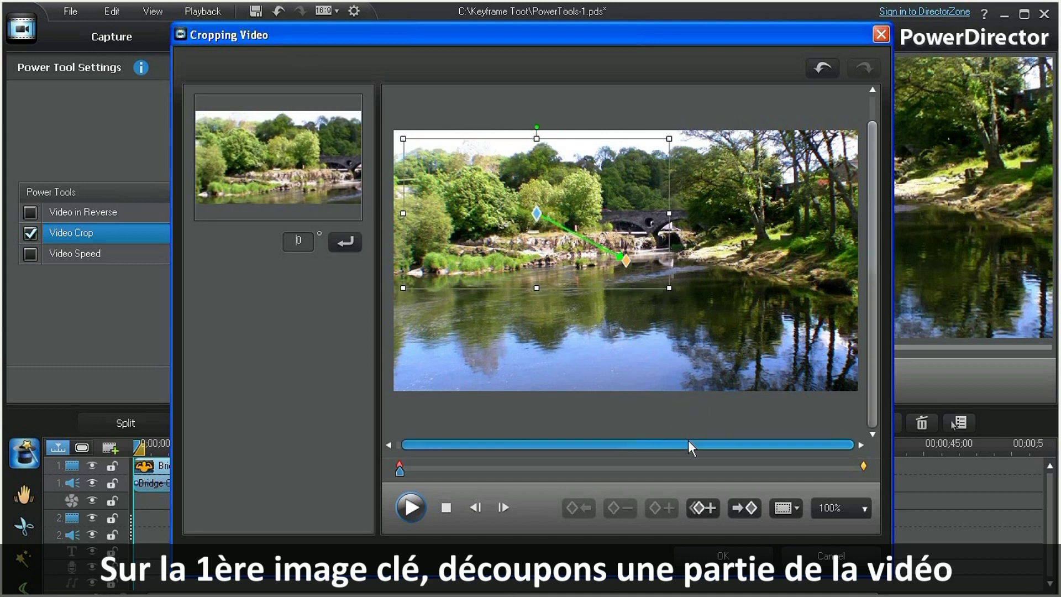
{"action": "left_click", "coordinate": [742, 505]}
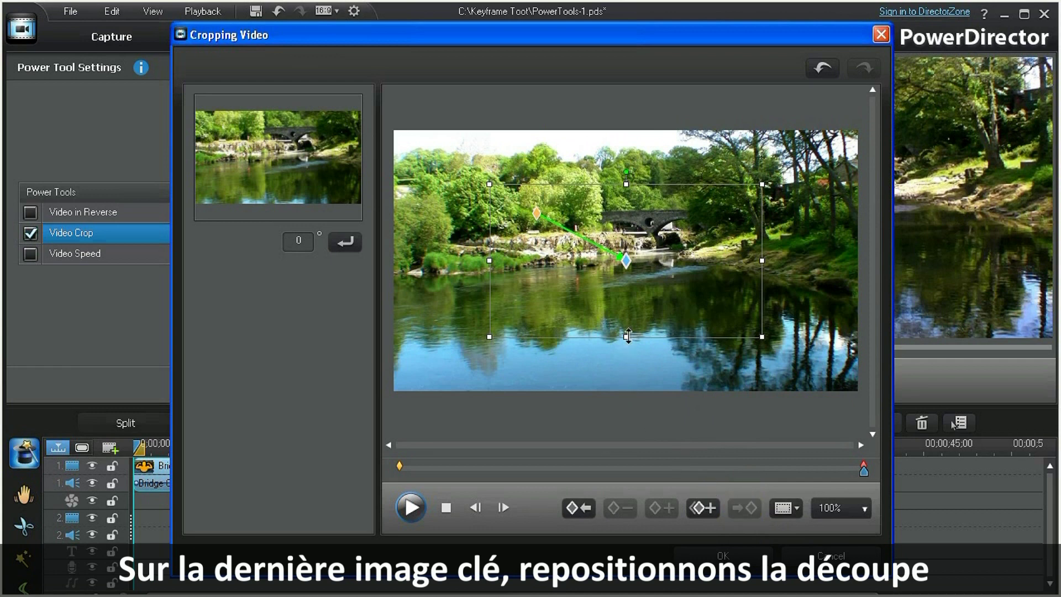
{"action": "left_click_drag", "start_coordinate": [626, 335], "coordinate": [533, 417]}
{"action": "left_click_drag", "start_coordinate": [399, 471], "coordinate": [525, 471]}
Add a mid-clip crop keyframe with the box moved up toward the bridge and shrunk.
{"action": "left_click", "coordinate": [662, 507]}
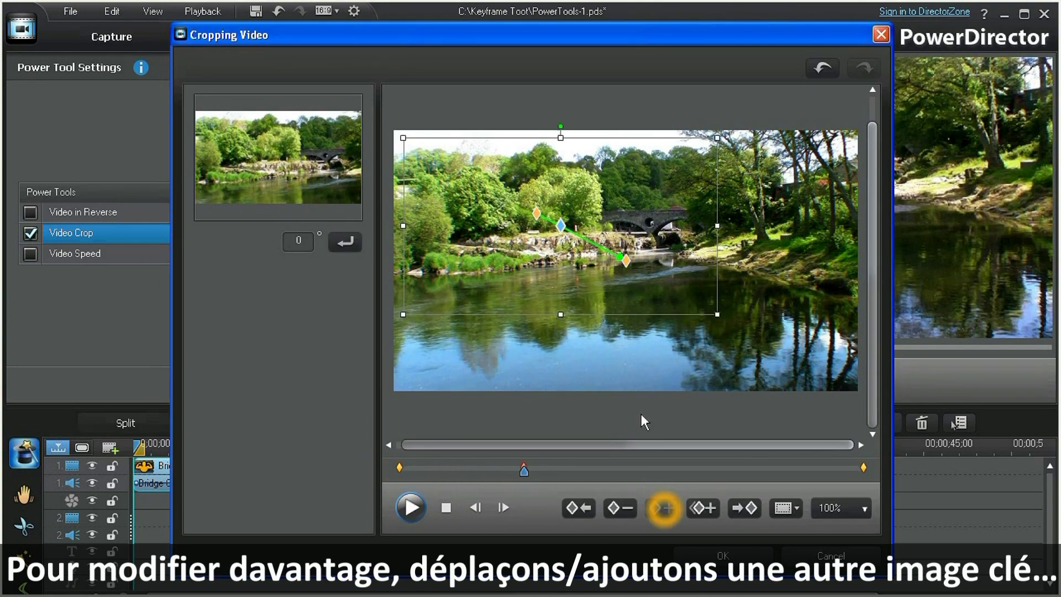
{"action": "left_click_drag", "start_coordinate": [569, 230], "coordinate": [661, 227]}
{"action": "left_click_drag", "start_coordinate": [653, 314], "coordinate": [654, 307]}
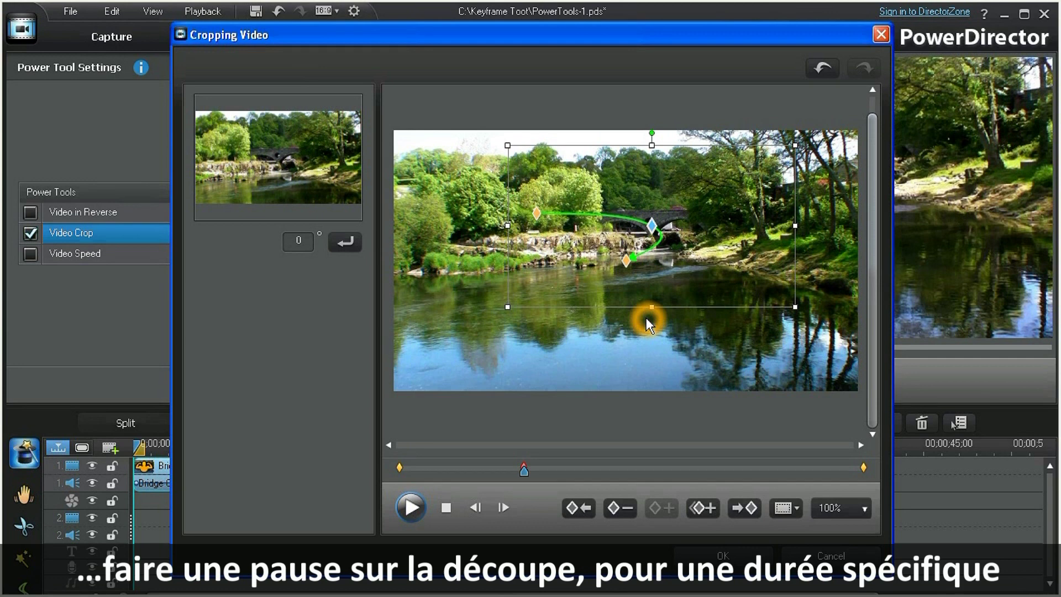
{"action": "left_click", "coordinate": [527, 489]}
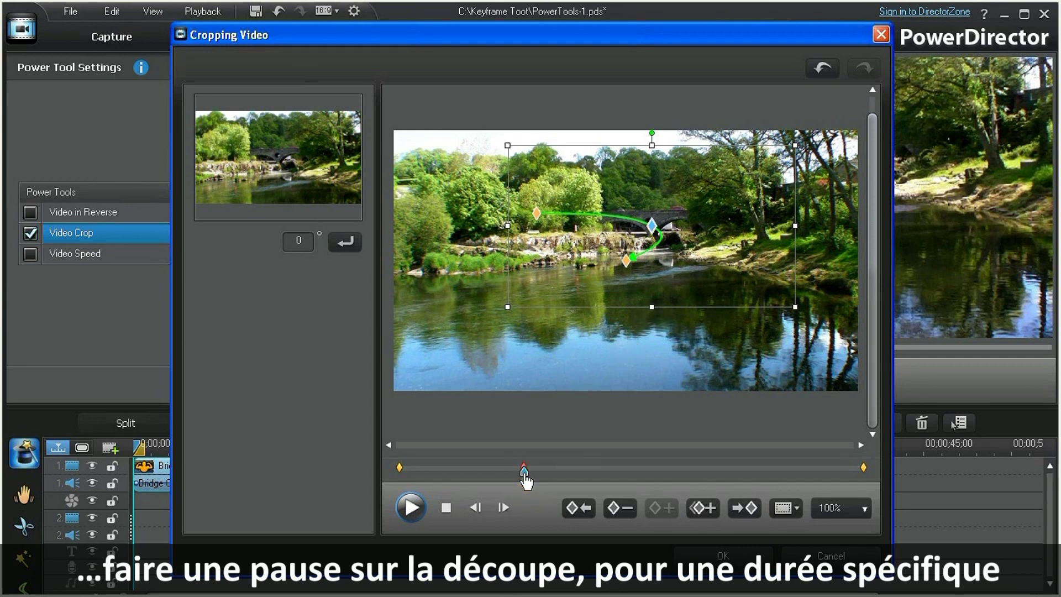
Duplicate the previous keyframe later in the clip, preview the crop pan, and apply it.
{"action": "left_click_drag", "start_coordinate": [535, 477], "coordinate": [645, 479]}
{"action": "left_click", "coordinate": [704, 509]}
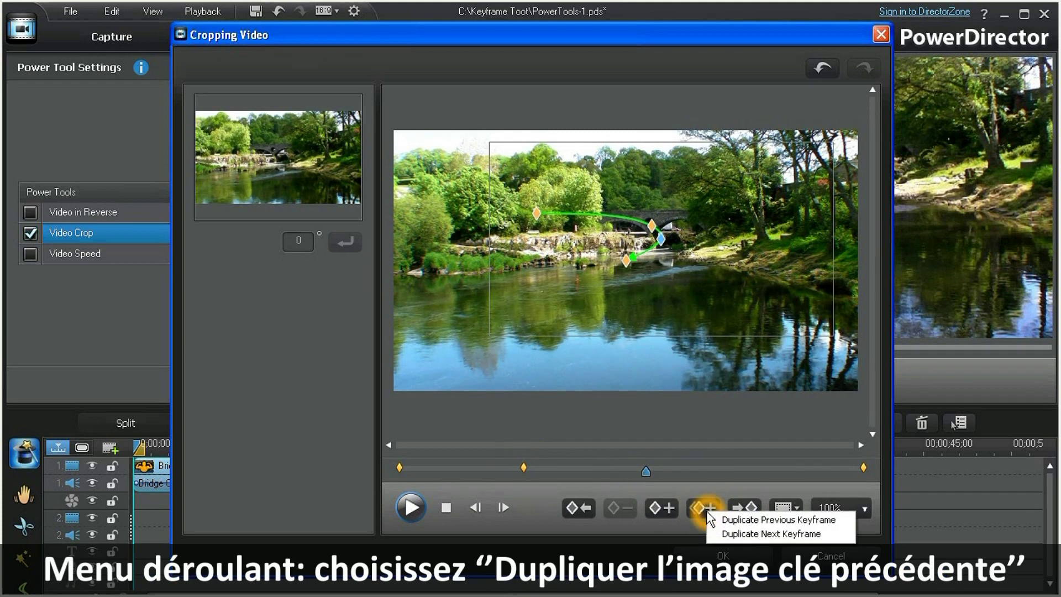
{"action": "left_click", "coordinate": [744, 519]}
{"action": "left_click", "coordinate": [411, 507]}
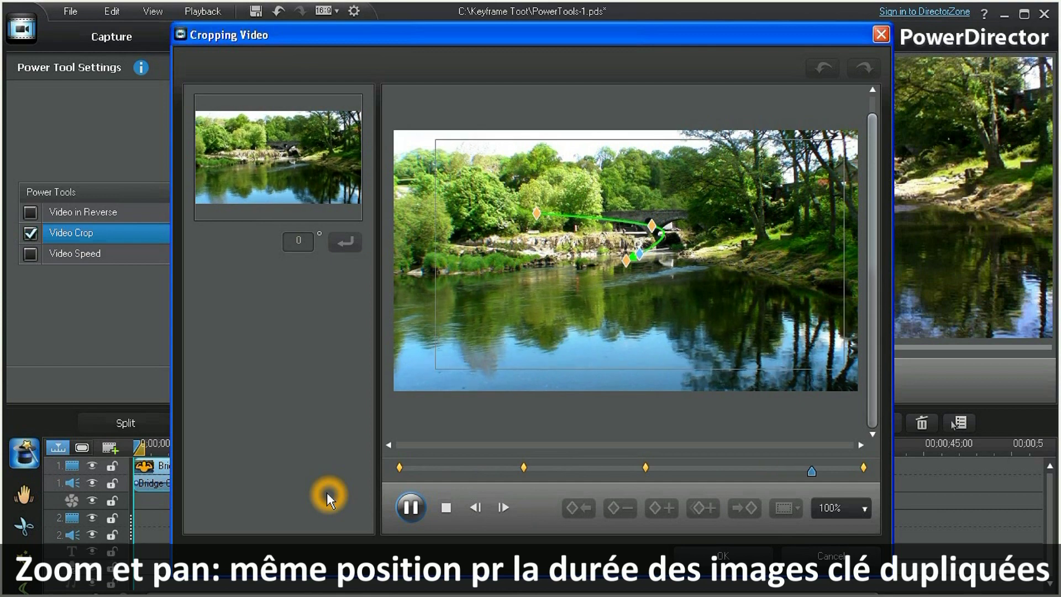
{"action": "left_click", "coordinate": [721, 555]}
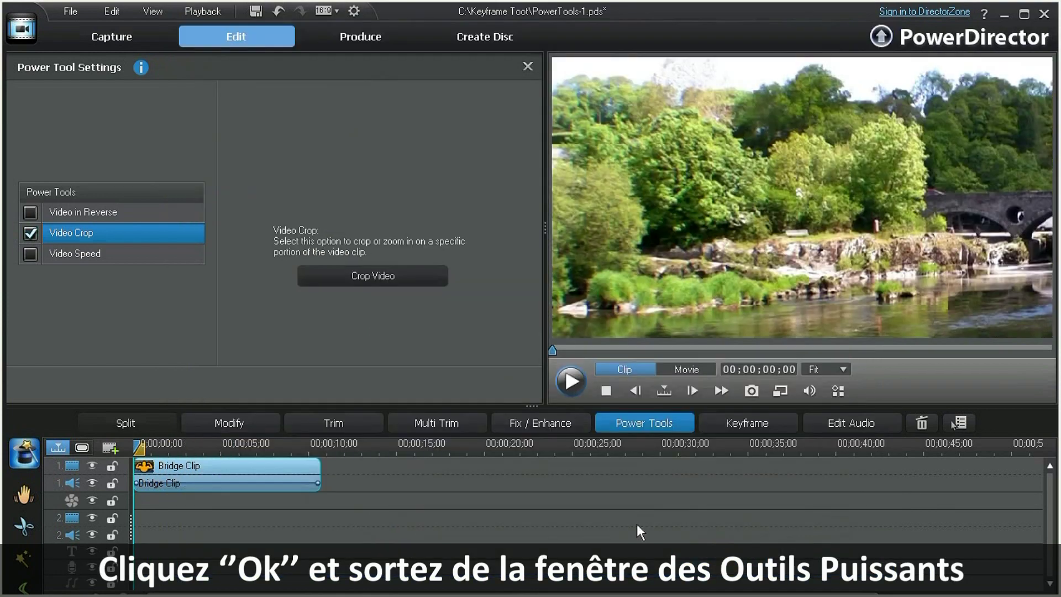
Close the Power Tool Settings panel.
{"action": "left_click", "coordinate": [527, 65]}
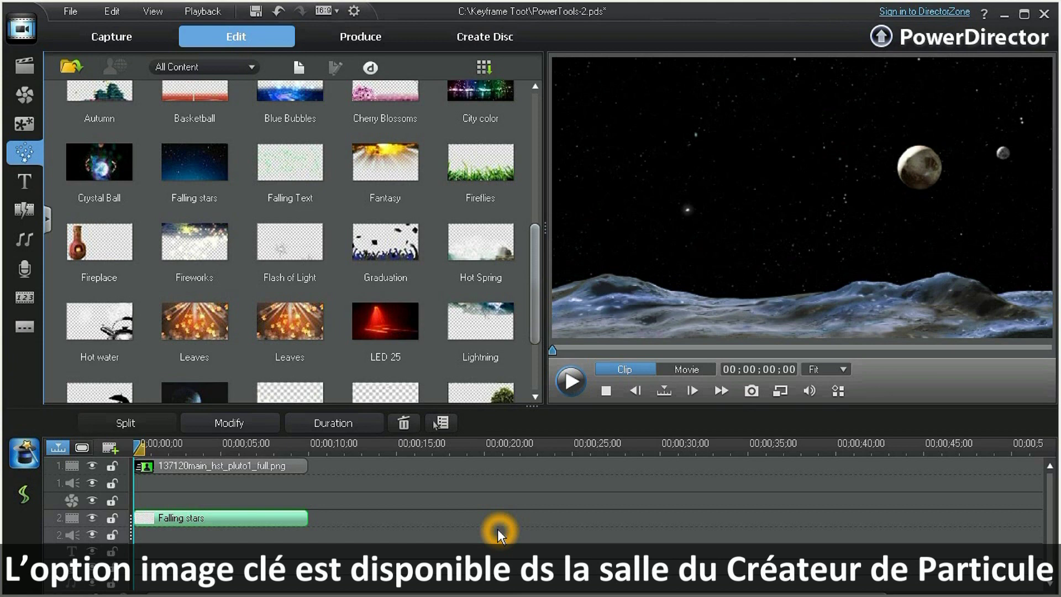
Open Falling stars in Particle Designer, show Particle2's parameters (Emit rate 11, Max count 2), and preview.
{"action": "left_click", "coordinate": [266, 433]}
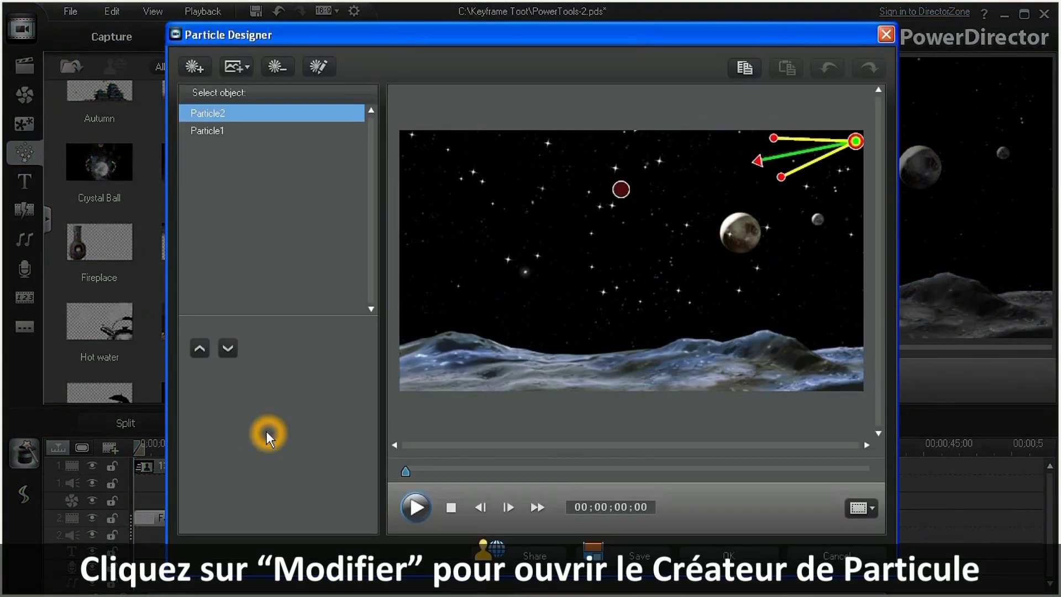
{"action": "left_click", "coordinate": [316, 67]}
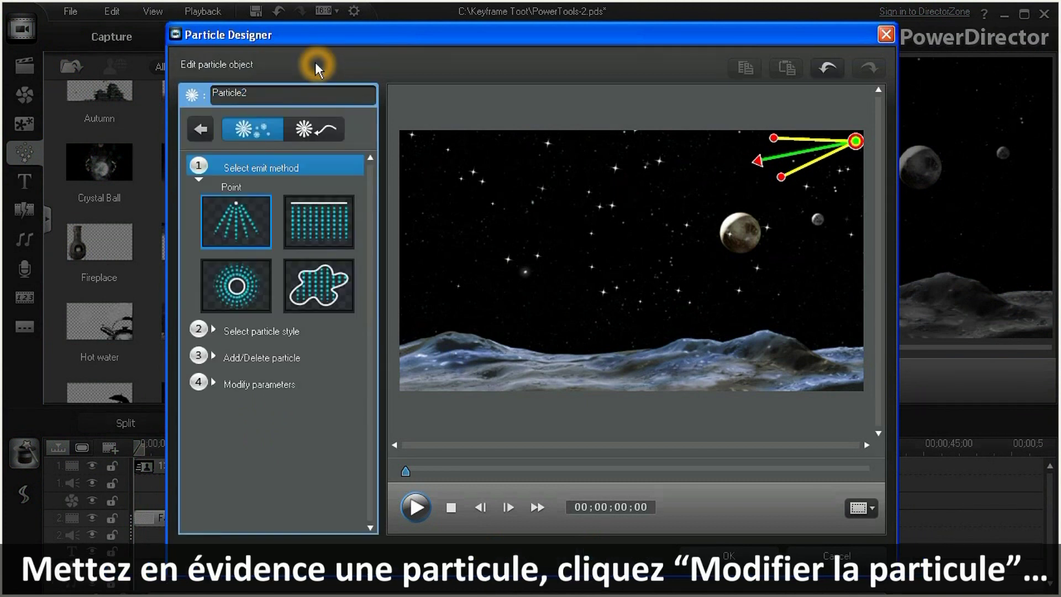
{"action": "left_click", "coordinate": [260, 384]}
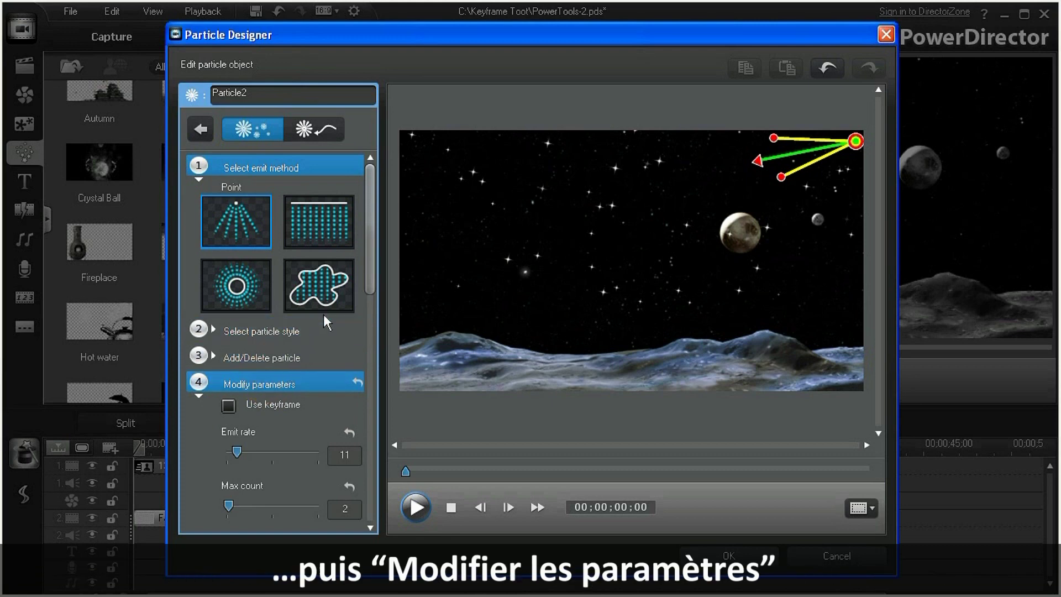
{"action": "left_click_drag", "start_coordinate": [369, 252], "coordinate": [366, 319]}
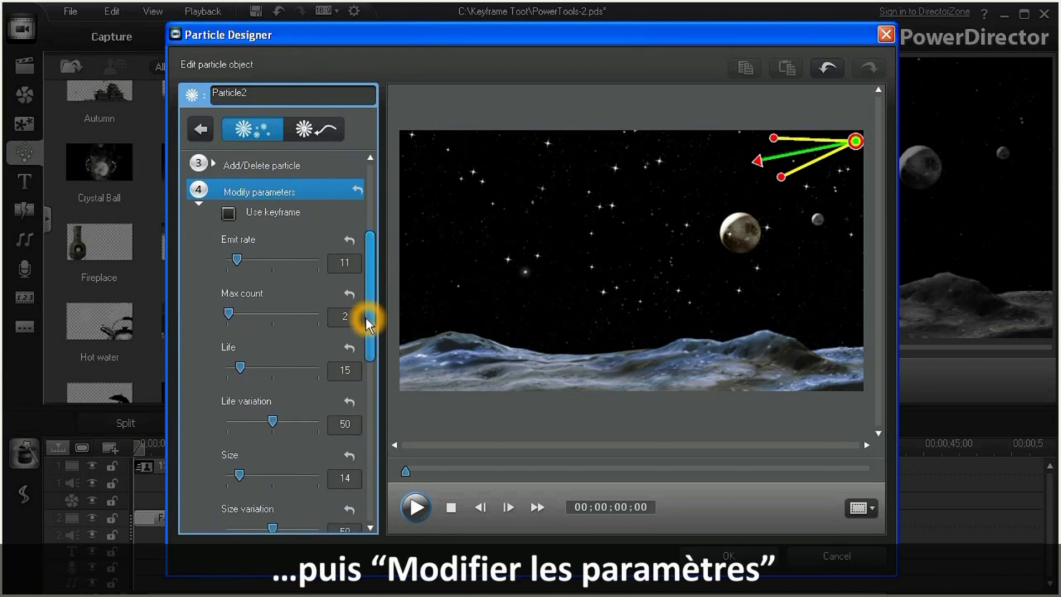
{"action": "left_click", "coordinate": [416, 507]}
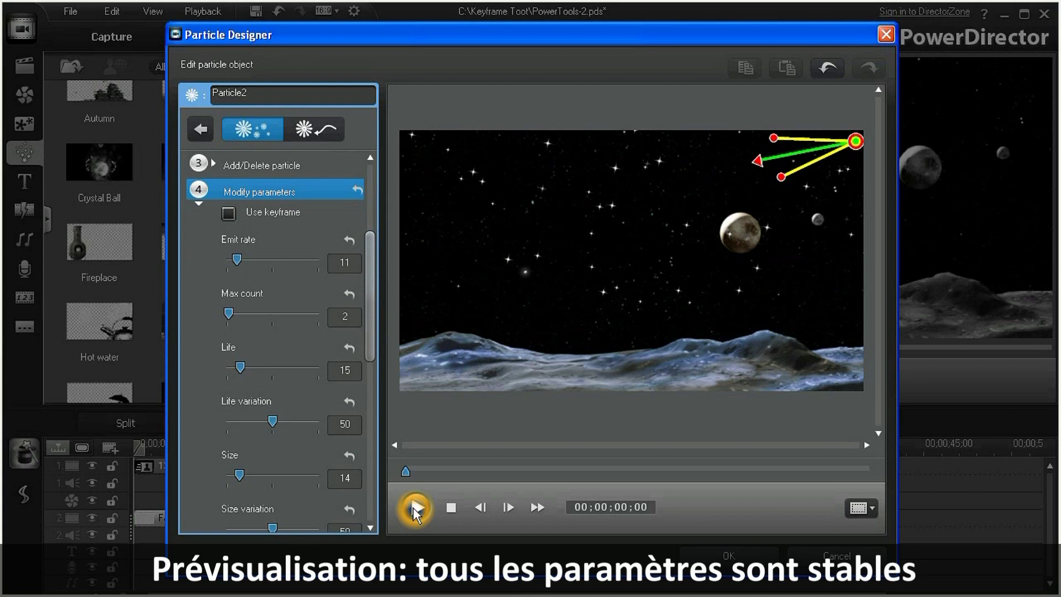
Stop the preview, turn on Use keyframe for Particle2, and select Emit rate.
{"action": "left_click", "coordinate": [203, 364]}
{"action": "left_click", "coordinate": [200, 491]}
{"action": "left_click", "coordinate": [230, 216]}
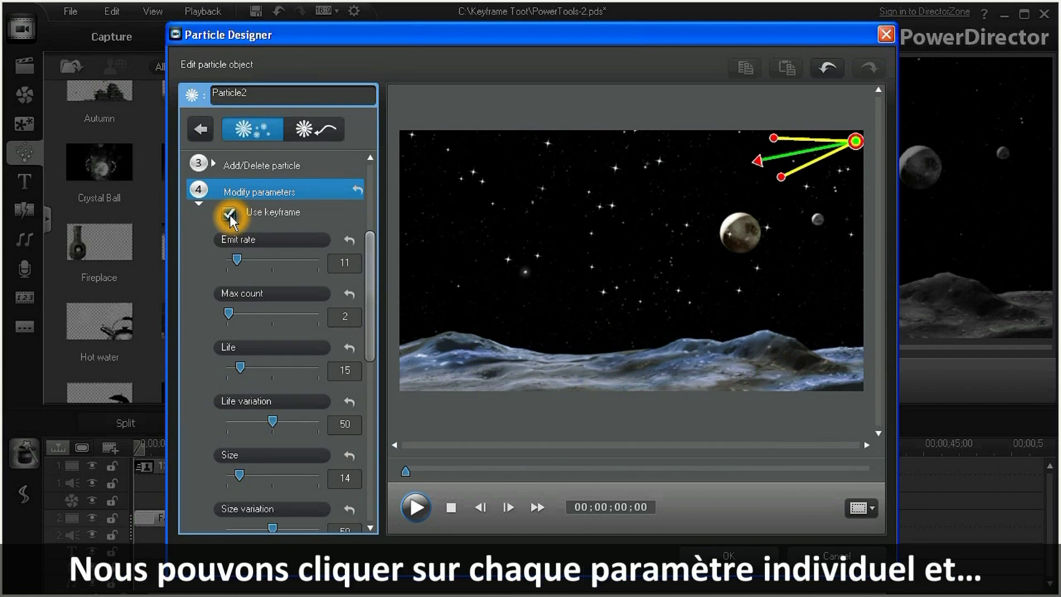
{"action": "left_click", "coordinate": [254, 239]}
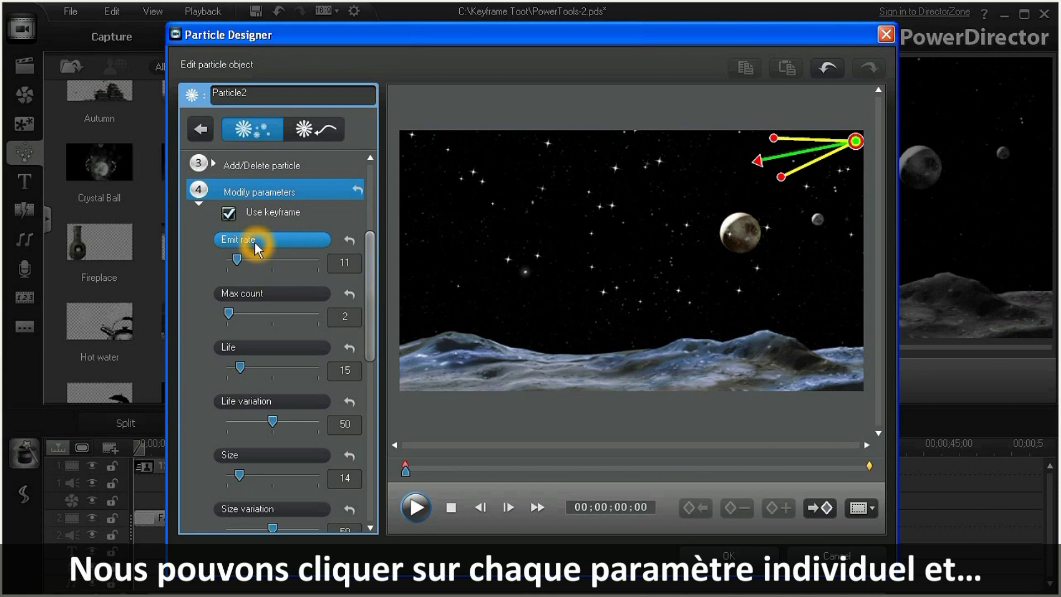
Add an Emit rate keyframe at about 2 seconds and raise its value.
{"action": "left_click_drag", "start_coordinate": [406, 471], "coordinate": [500, 473]}
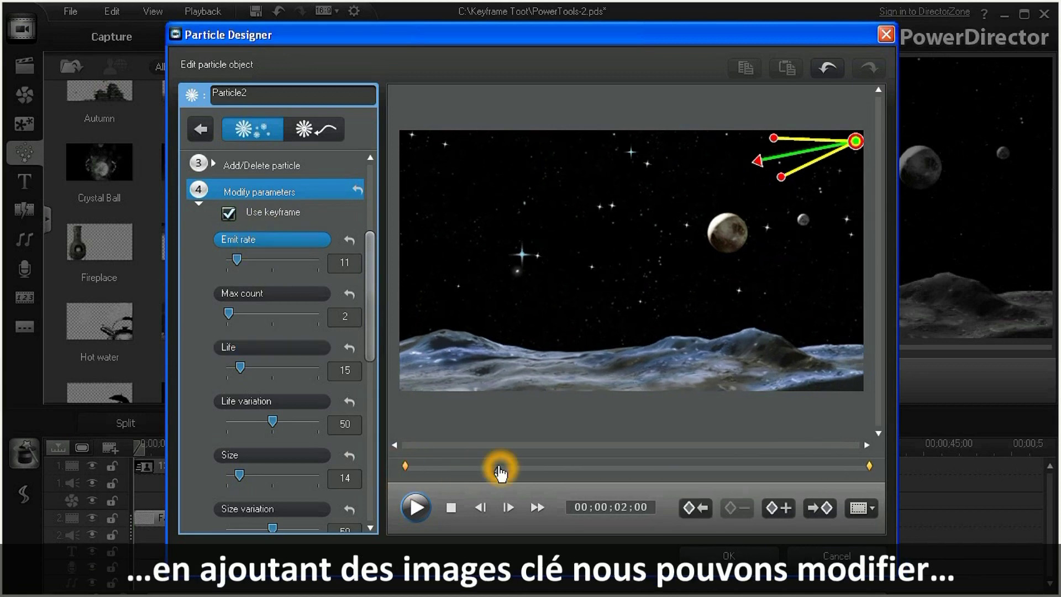
{"action": "left_click", "coordinate": [786, 507]}
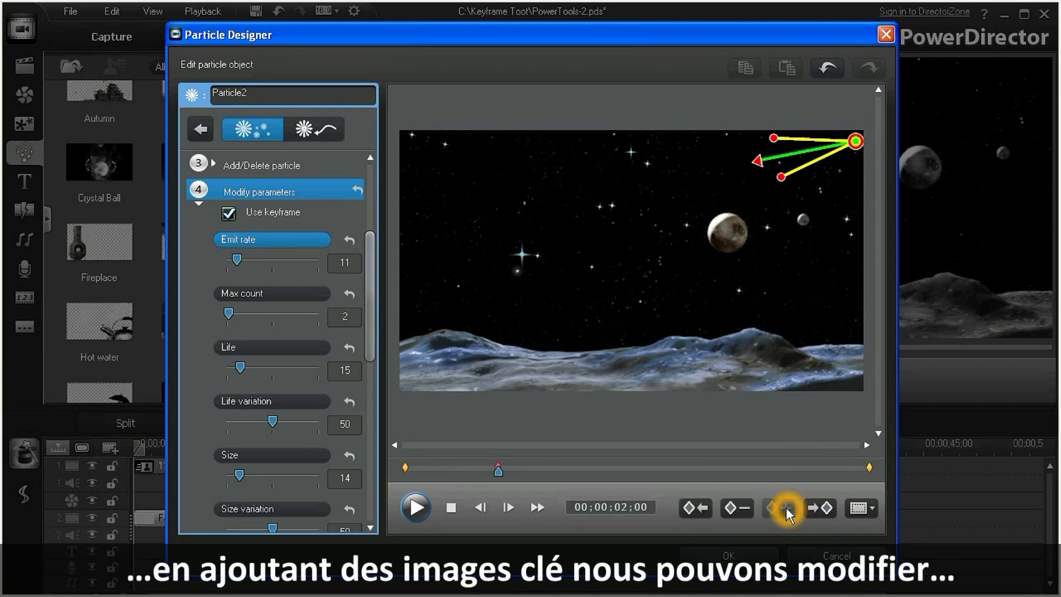
{"action": "left_click", "coordinate": [238, 259]}
{"action": "left_click_drag", "start_coordinate": [323, 257], "coordinate": [324, 257]}
Add a second Emit rate keyframe near 4 seconds with a lower value, then preview the animation.
{"action": "left_click_drag", "start_coordinate": [498, 470], "coordinate": [597, 478]}
{"action": "left_click", "coordinate": [780, 507]}
{"action": "left_click_drag", "start_coordinate": [264, 258], "coordinate": [247, 257]}
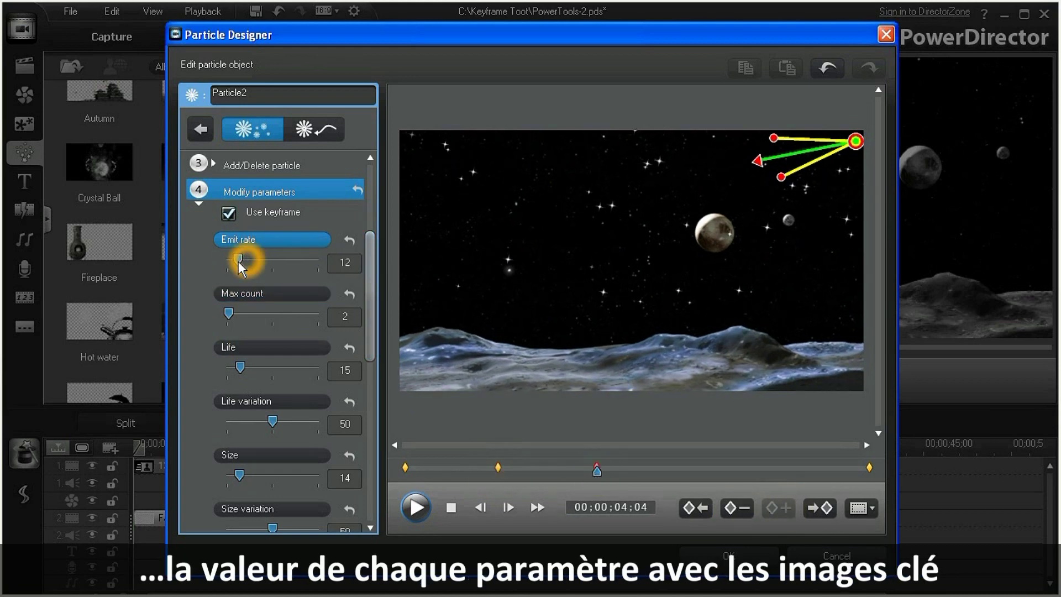
{"action": "left_click", "coordinate": [257, 295]}
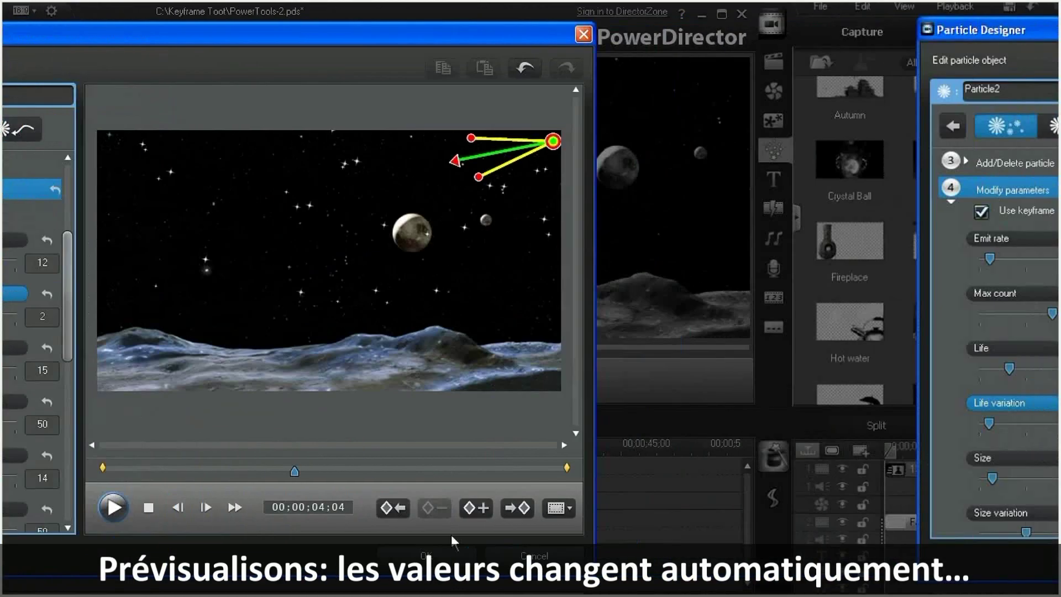
{"action": "left_click", "coordinate": [415, 508]}
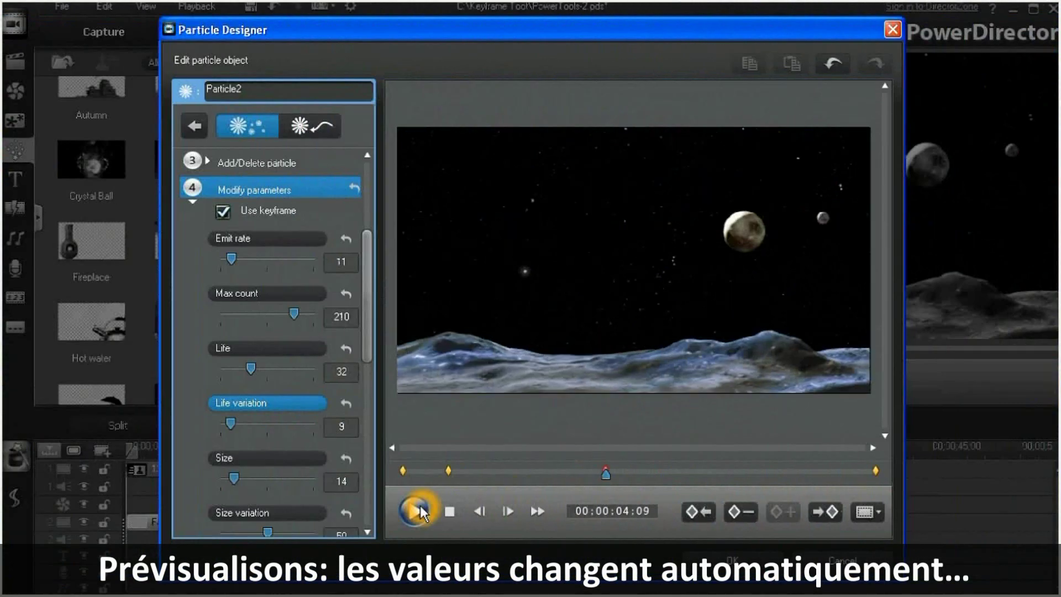